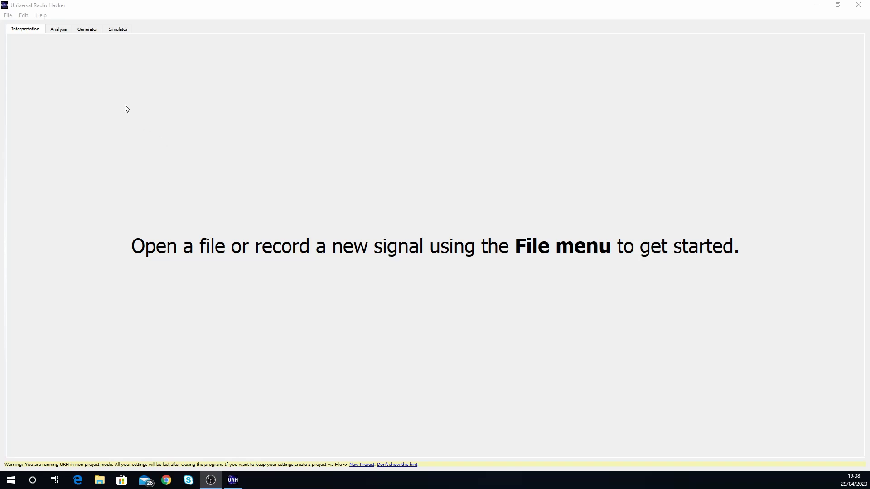
# Step: Open the Spectrum Analyzer with HackRF as the device and detect its identifier
pyautogui.click(8, 16)
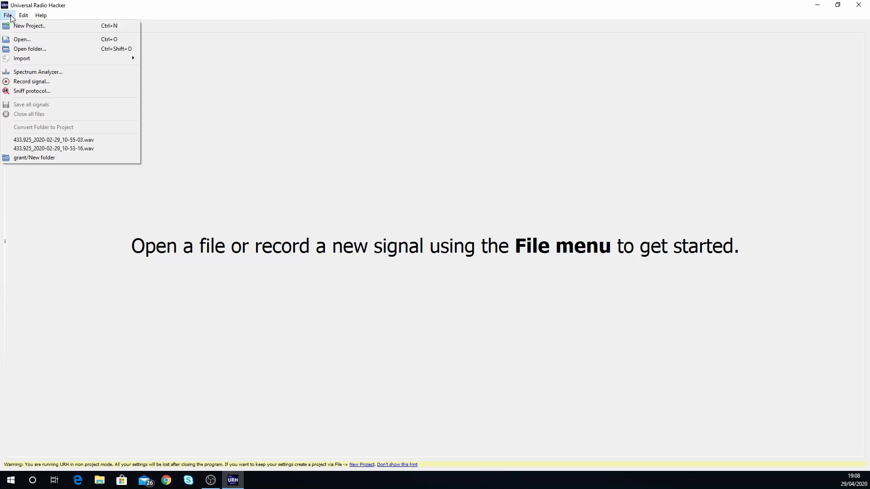
pyautogui.click(41, 73)
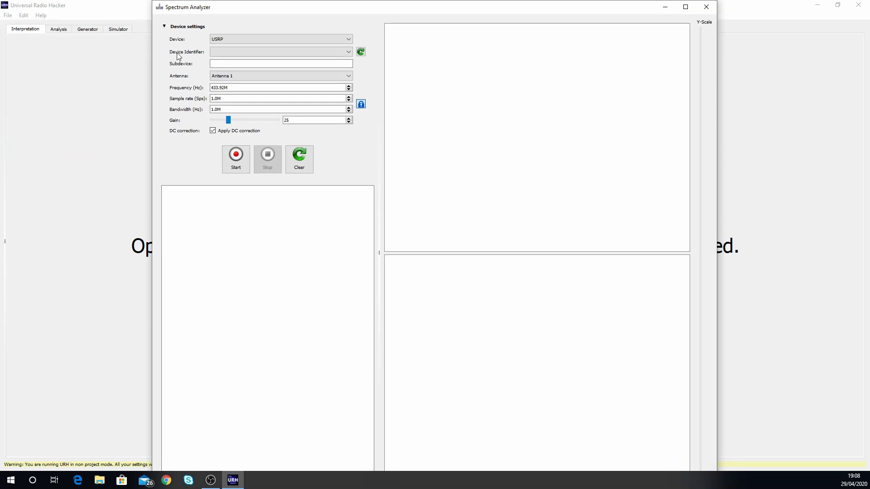
pyautogui.click(255, 39)
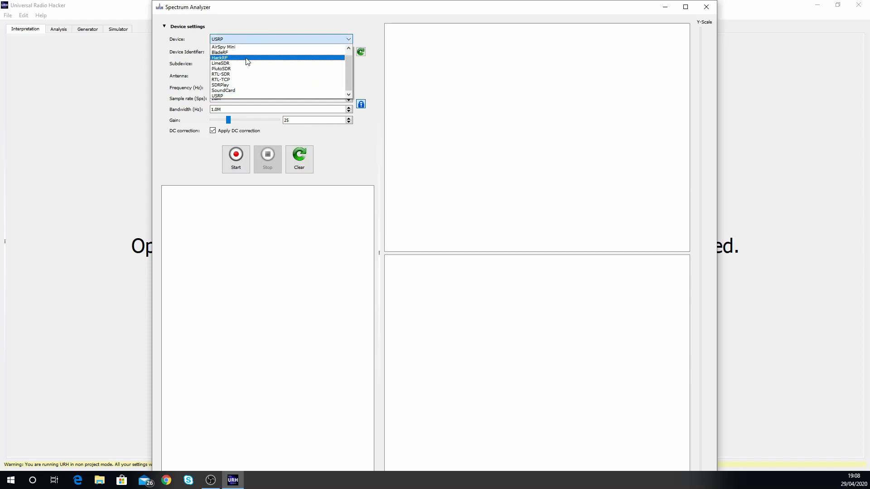
pyautogui.click(248, 59)
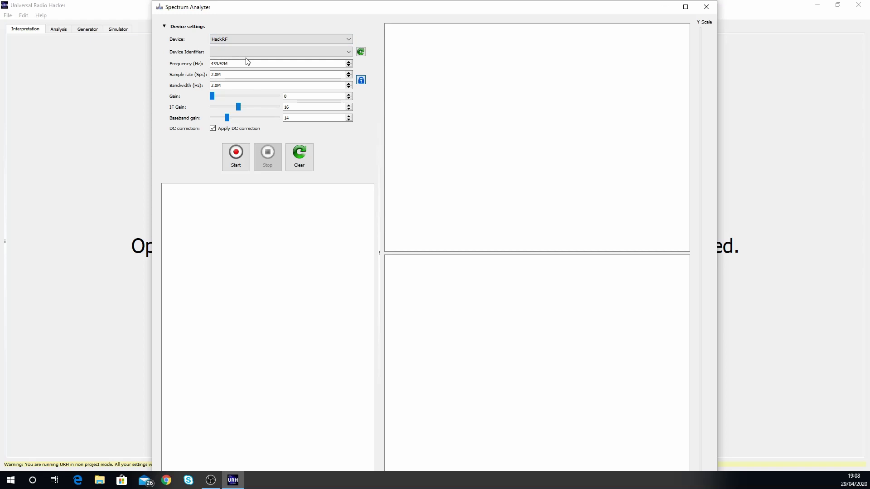
pyautogui.click(361, 53)
pyautogui.click(318, 52)
pyautogui.click(295, 59)
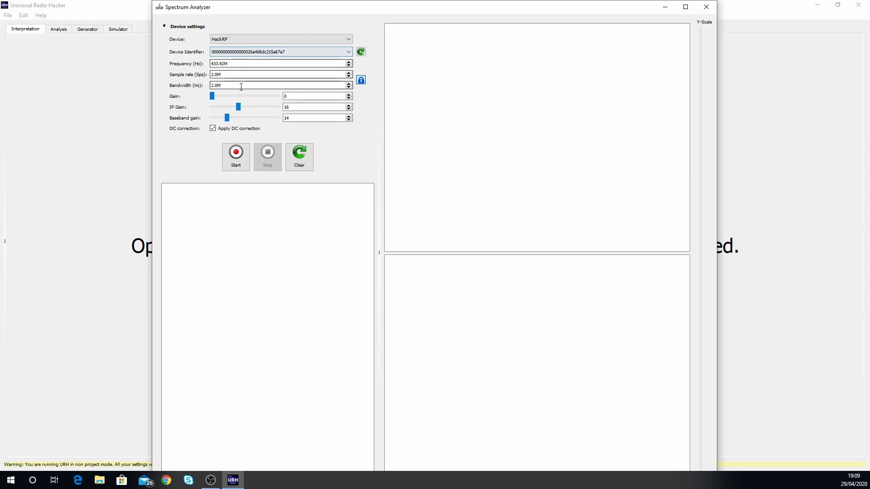
# Step: Trim the Frequency value down to 433M
pyautogui.click(229, 63)
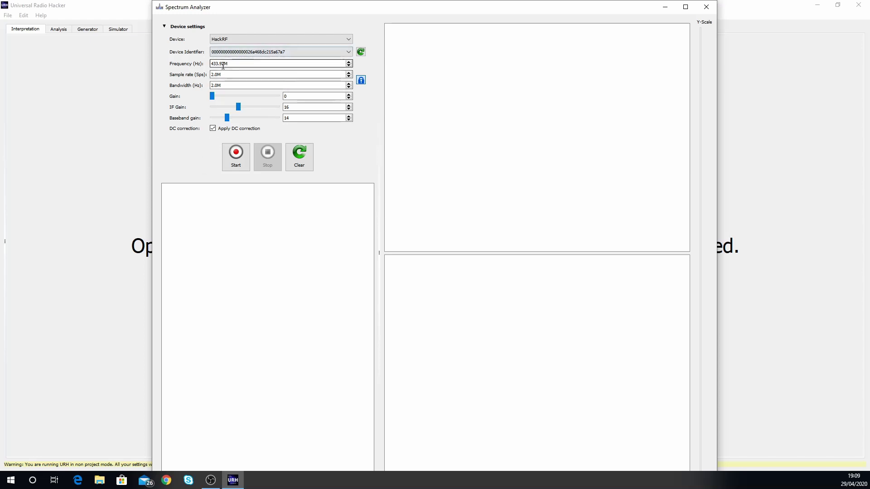
pyautogui.click(225, 64)
pyautogui.press('BackSpace')
pyautogui.press('BackSpace')
pyautogui.press('BackSpace')
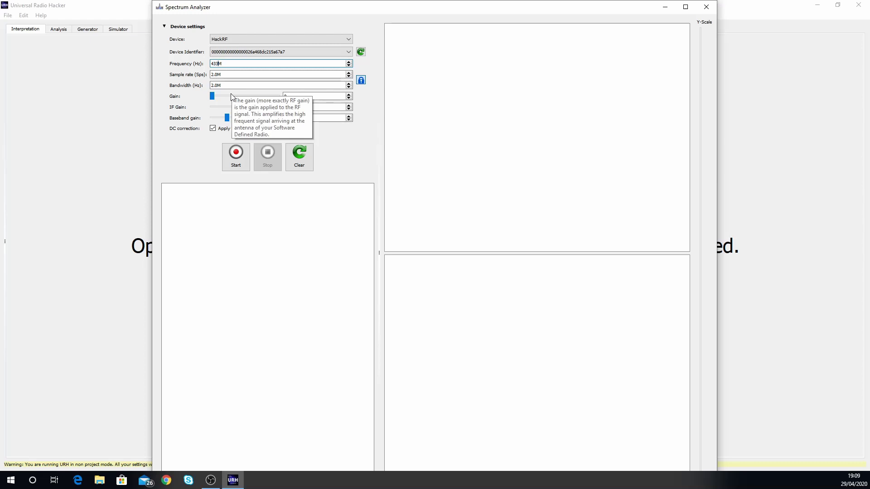
# Step: Run a spectrum scan, stop it, and tune to the 433.9192505M peak
pyautogui.click(240, 157)
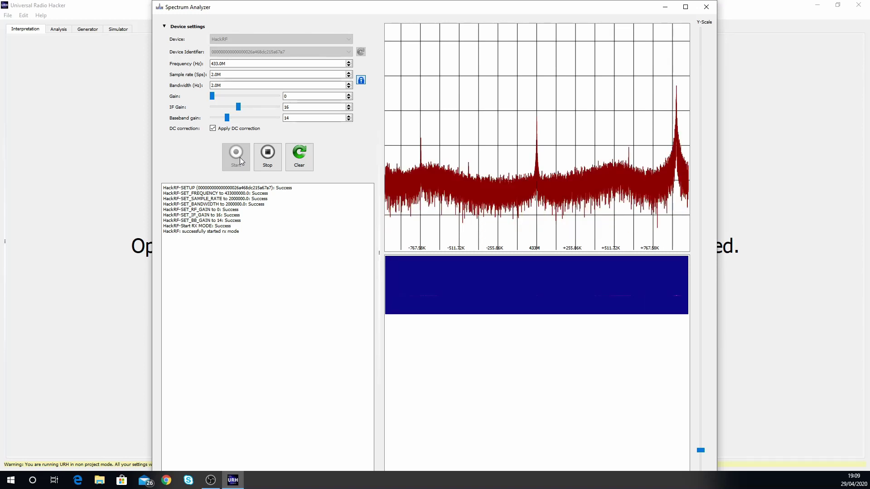
pyautogui.click(265, 163)
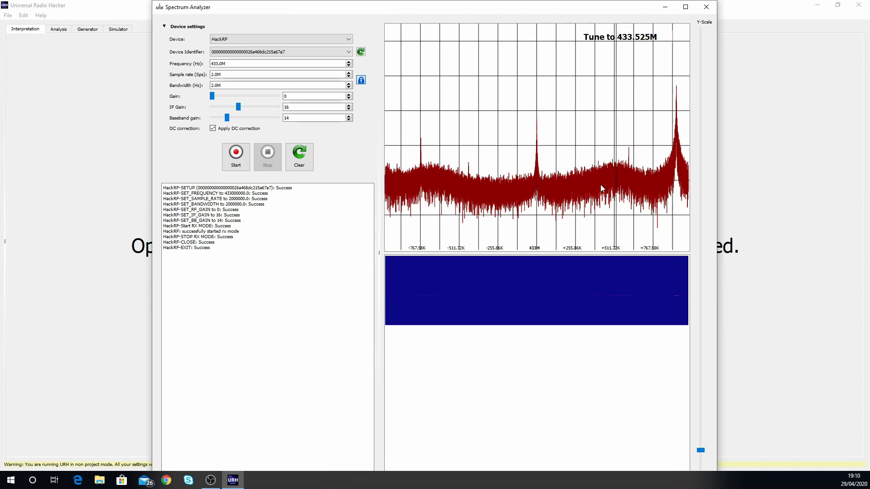
pyautogui.click(677, 182)
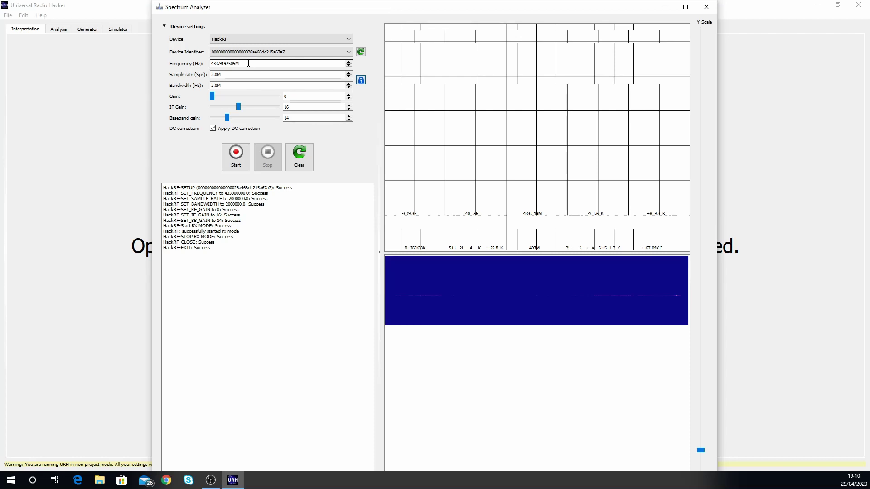
# Step: Close the Spectrum Analyzer window
pyautogui.click(707, 7)
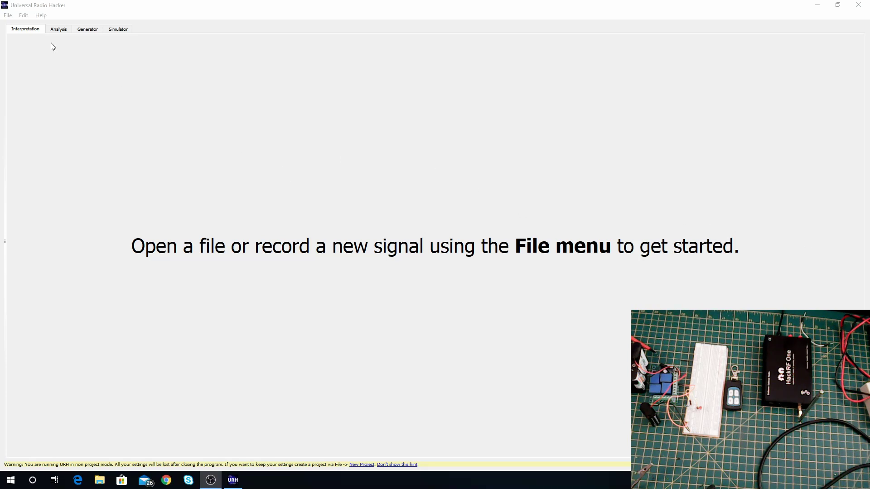
# Step: Record about 6.29 s of the remote signal from the HackRF via Record Signal
pyautogui.click(7, 15)
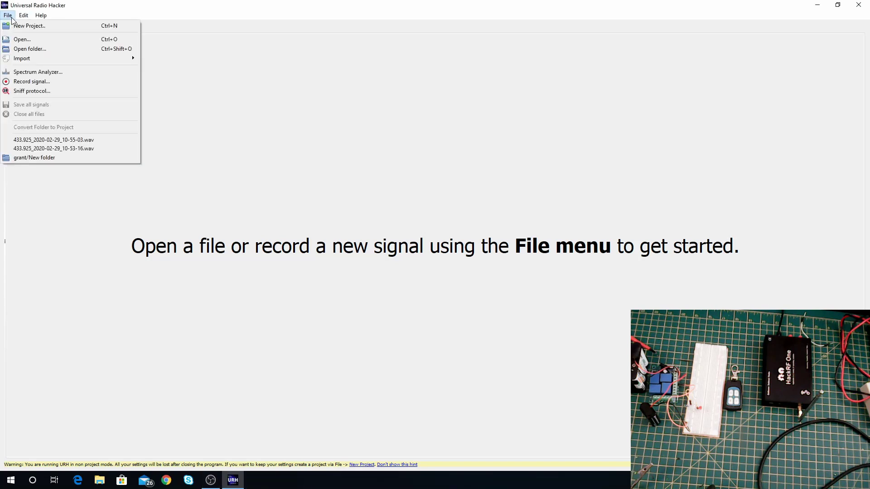
pyautogui.click(59, 82)
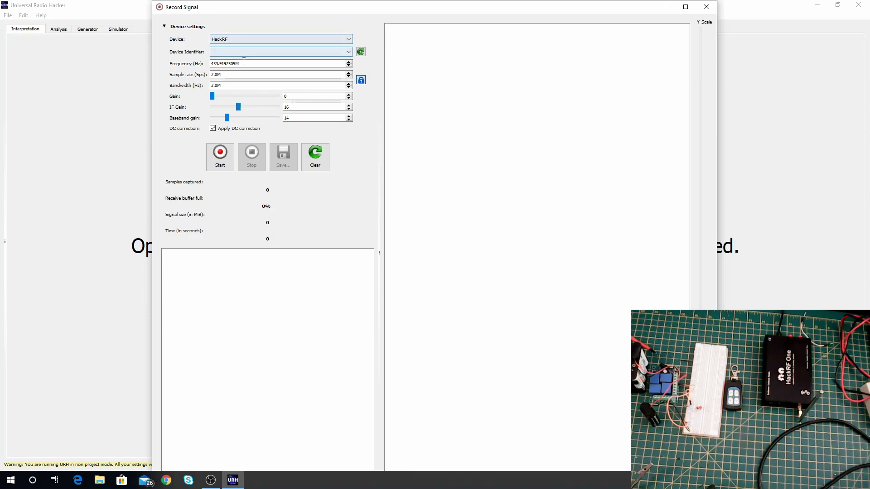
pyautogui.click(234, 39)
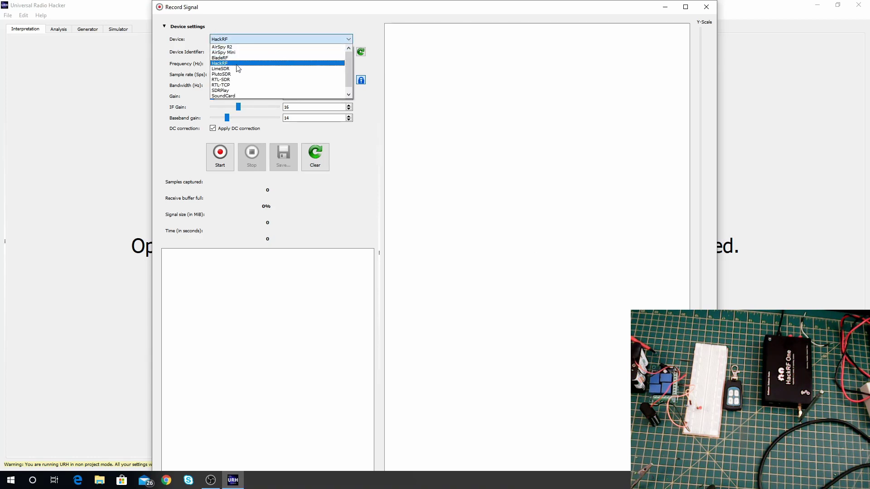
pyautogui.click(236, 64)
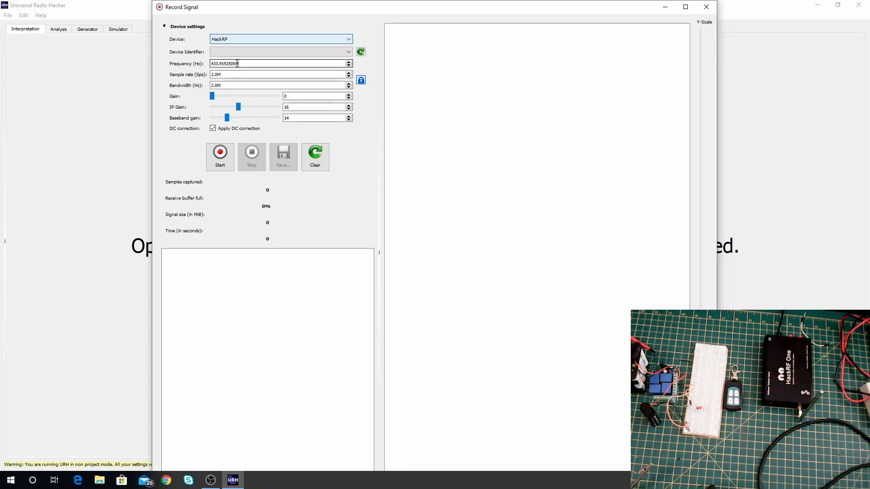
pyautogui.click(361, 51)
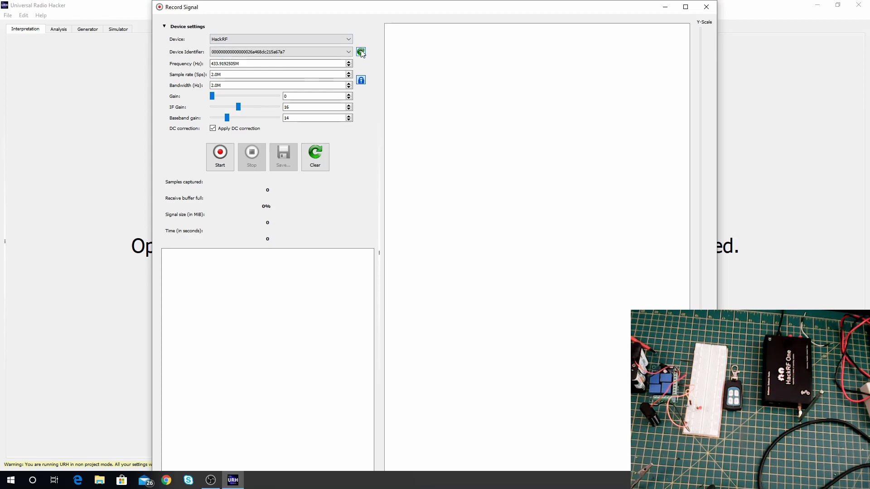
pyautogui.click(216, 165)
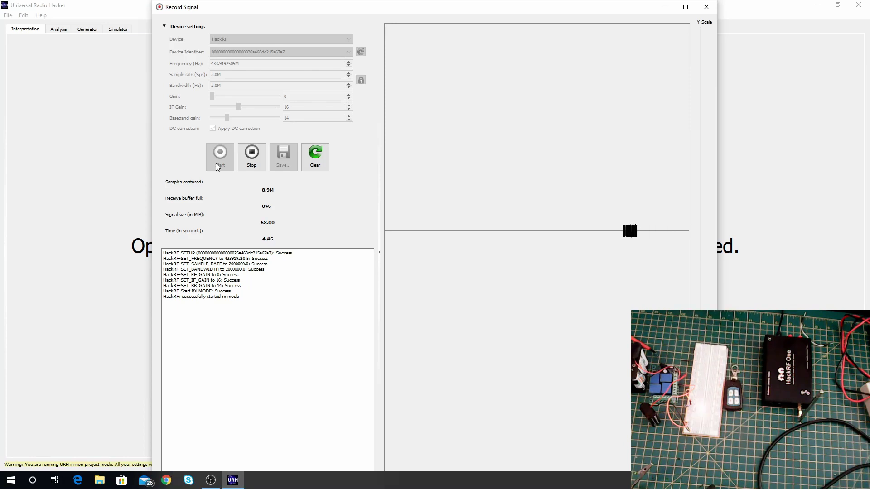
pyautogui.click(243, 153)
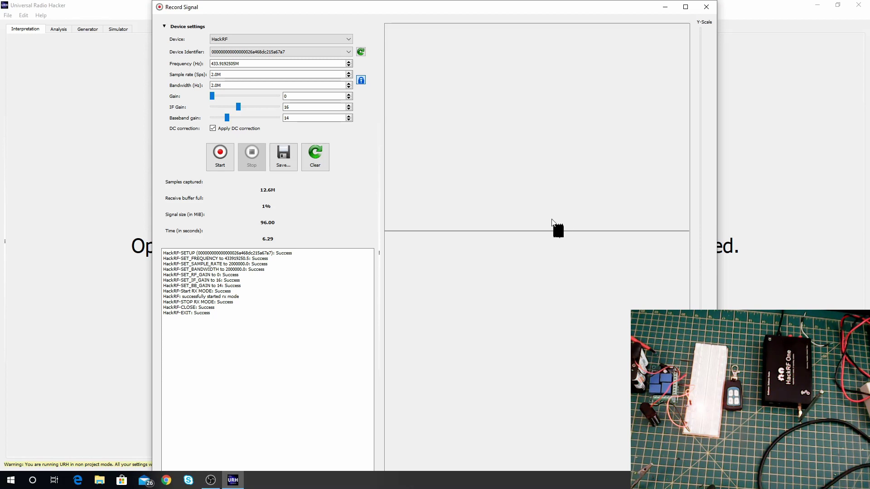
# Step: Save the capture in the radio outputs folder under its suggested HackRF-20200429_191207 name
pyautogui.click(283, 154)
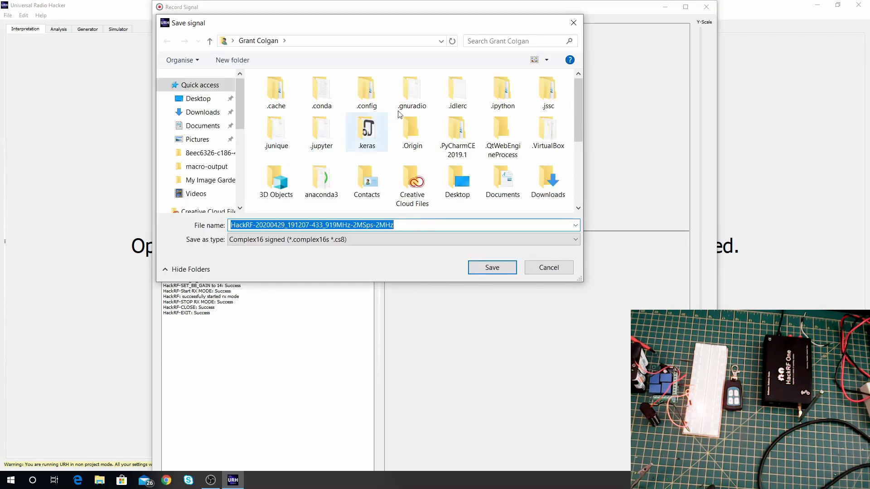
pyautogui.moveTo(576, 93); pyautogui.dragTo(578, 137)
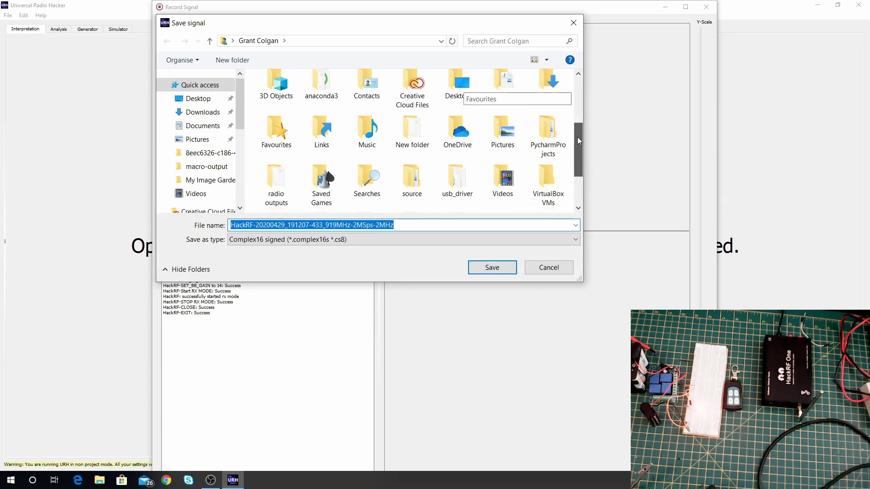
pyautogui.doubleClick(274, 190)
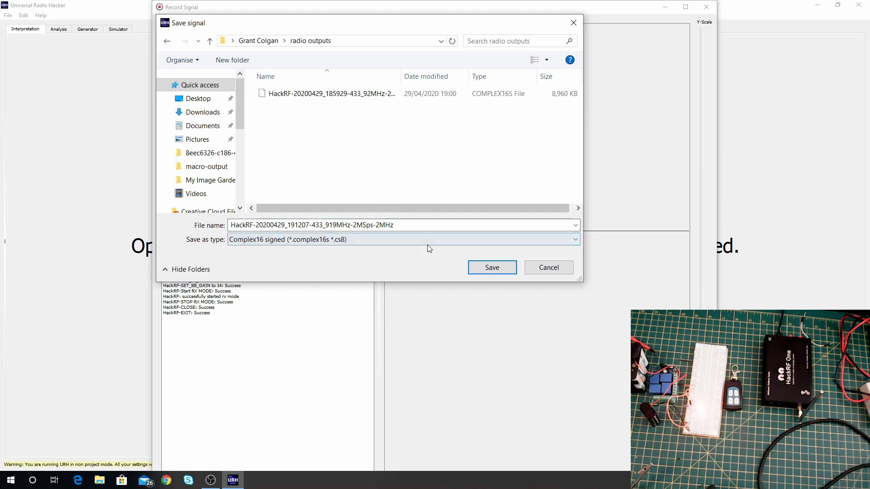
pyautogui.click(493, 267)
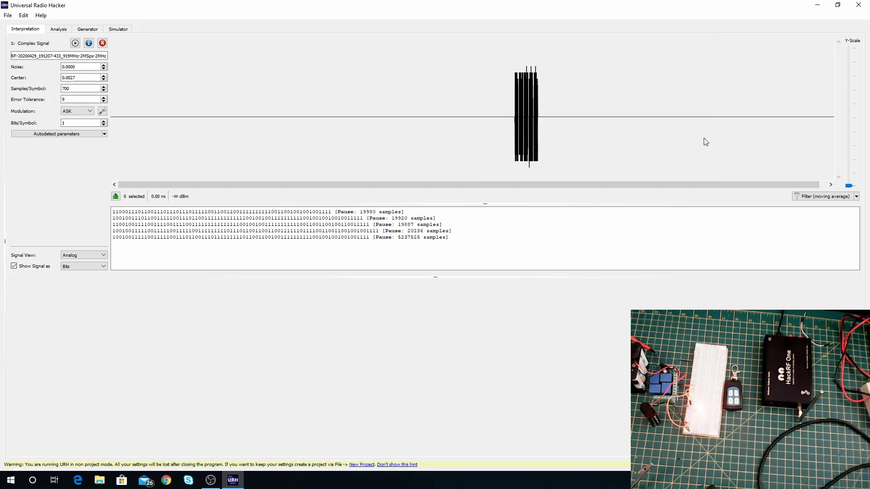
pyautogui.moveTo(850, 186)
pyautogui.mouseDown()
pyautogui.moveTo(844, 166)
pyautogui.moveTo(850, 193)
pyautogui.mouseUp()
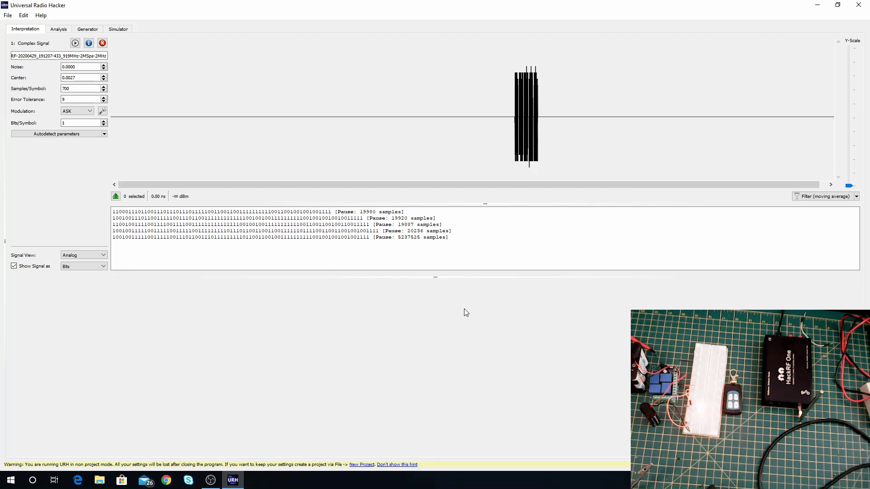
# Step: Open the Send Signal dialog for the recording and raise the gain to 14
pyautogui.click(75, 43)
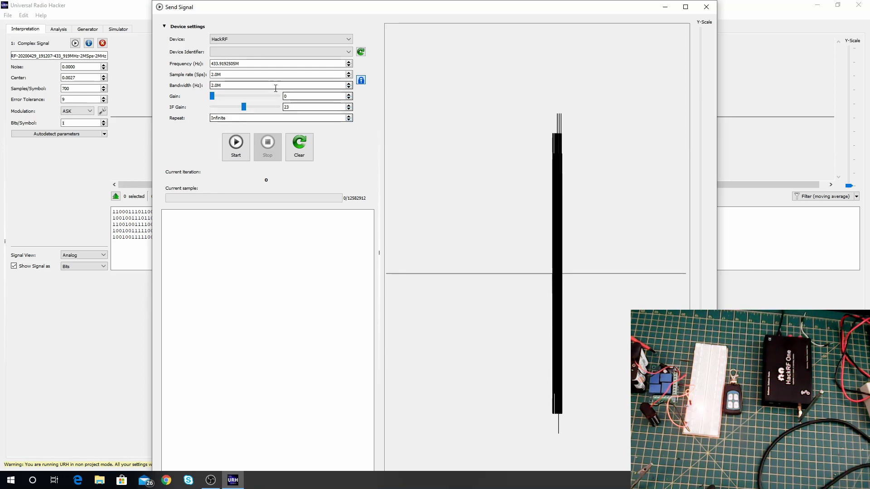
pyautogui.moveTo(213, 99); pyautogui.dragTo(290, 111)
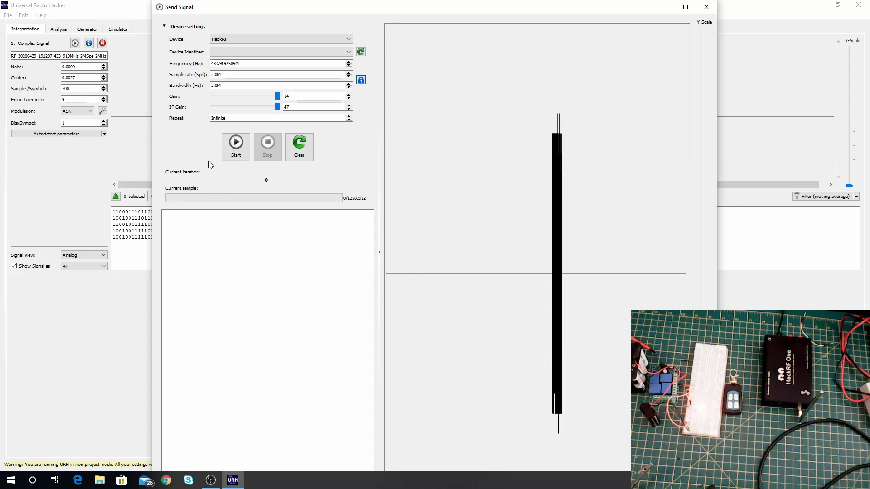
# Step: Transmit the recording through the HackRF, then stop after a few repeats
pyautogui.click(236, 144)
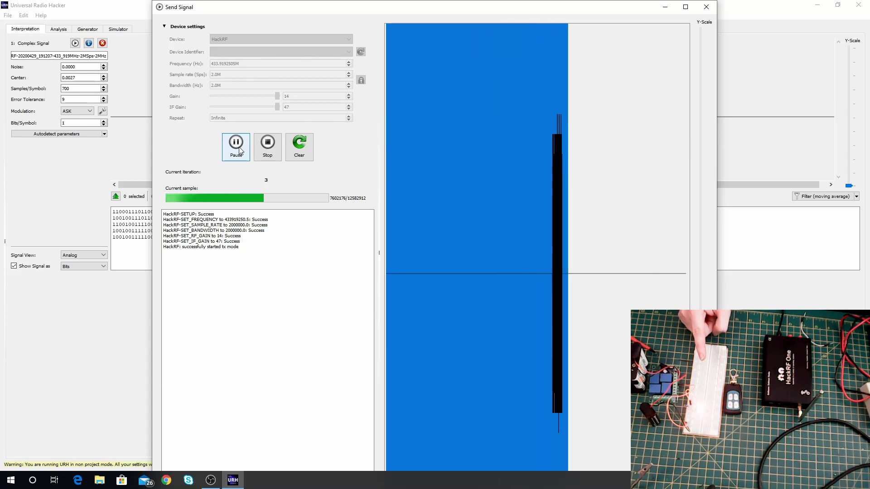
pyautogui.click(239, 151)
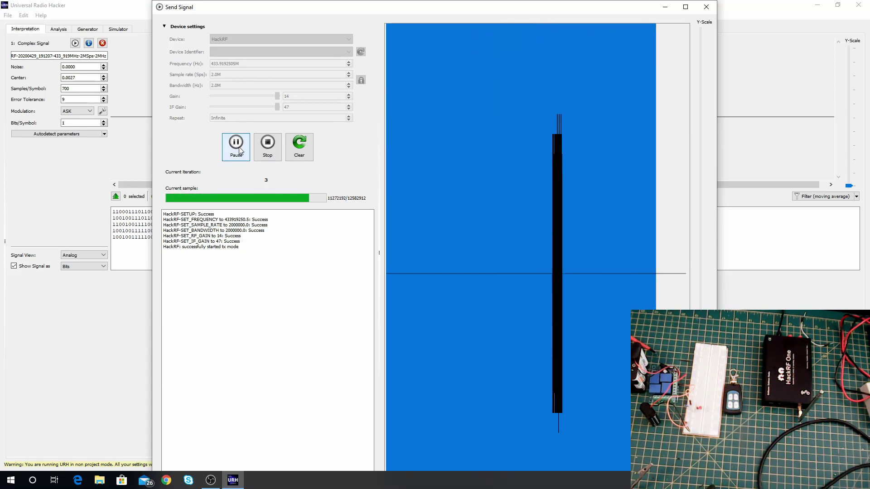